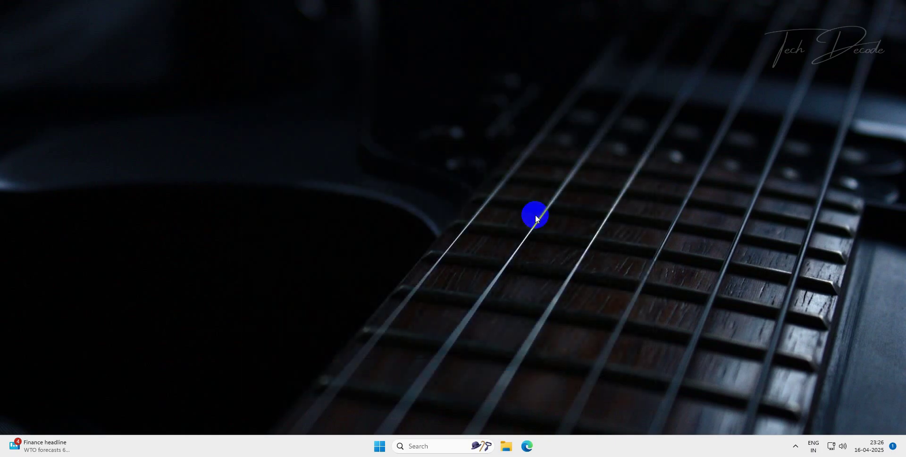
Search Windows for 'services' and open the Services console.
left_click(451, 445)
type("service")
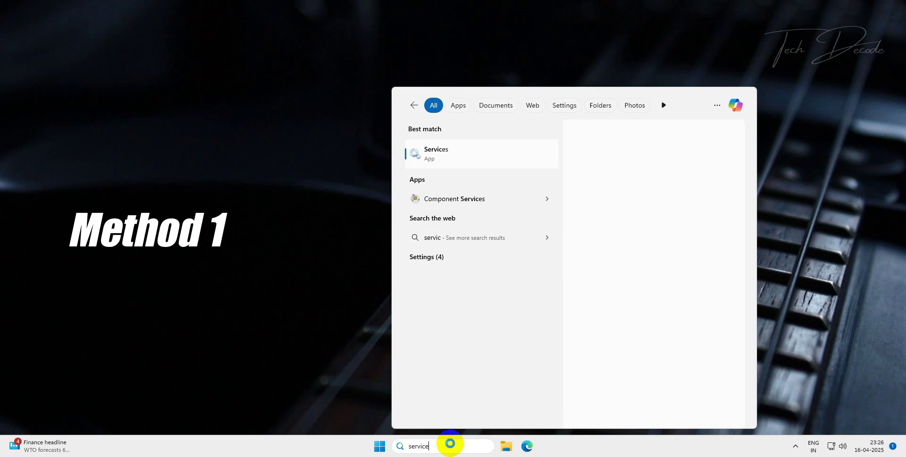
type("s")
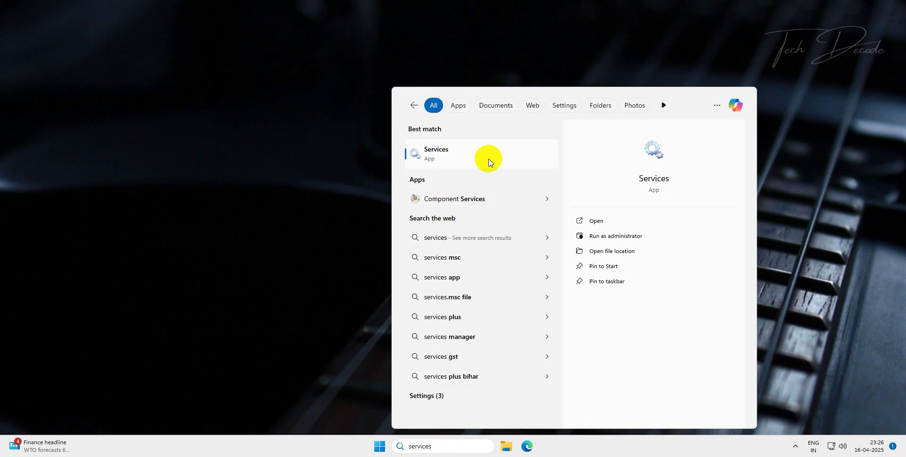
left_click(489, 160)
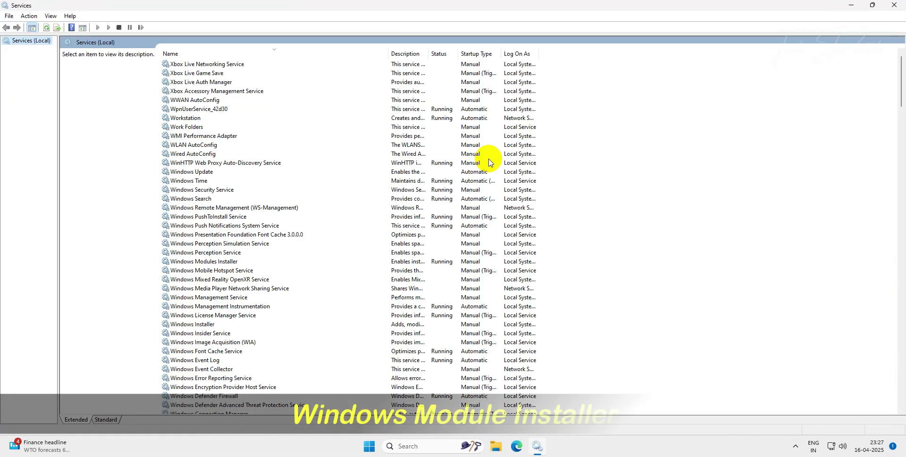
Set Windows Modules Installer's startup type to Automatic and restart the service.
scroll(308, 160, "down", 2)
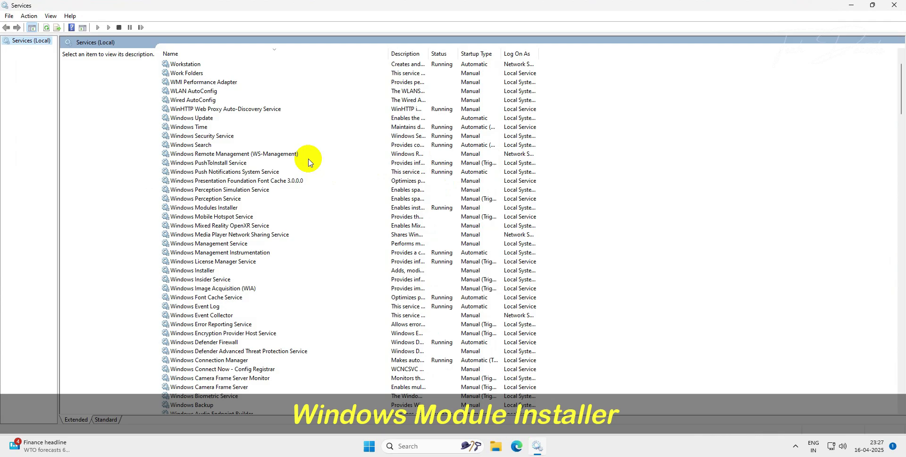
left_click(230, 211)
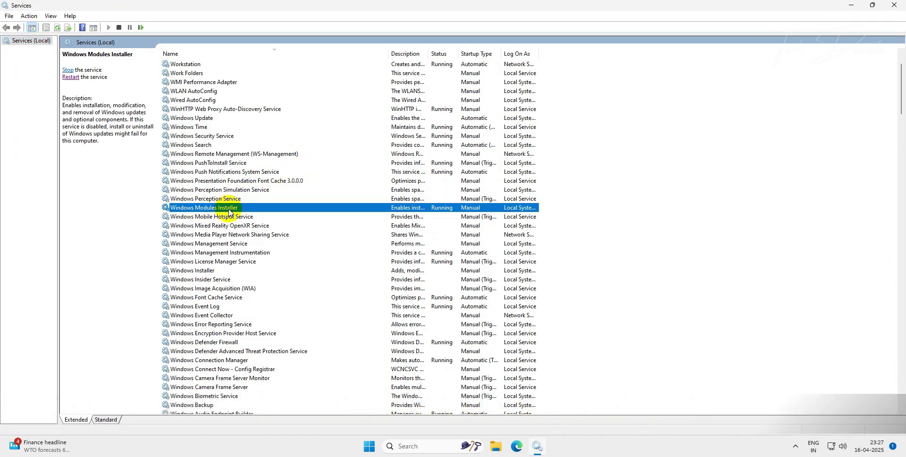
double_click(230, 210)
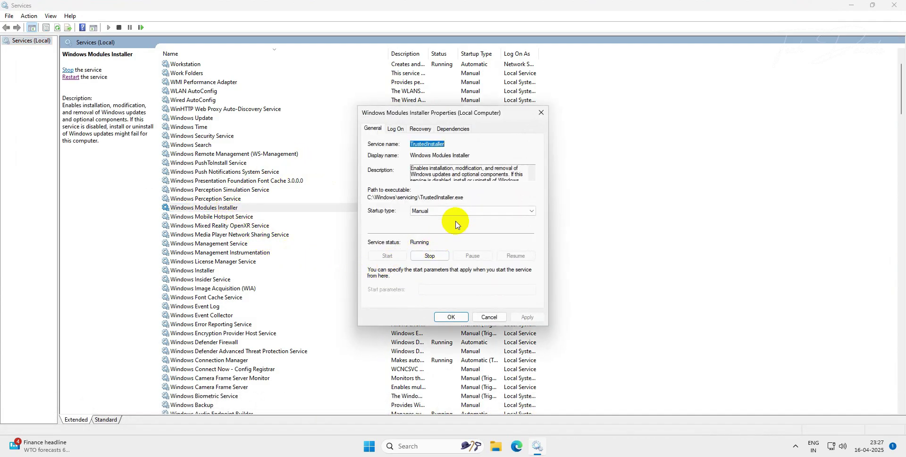
left_click(477, 217)
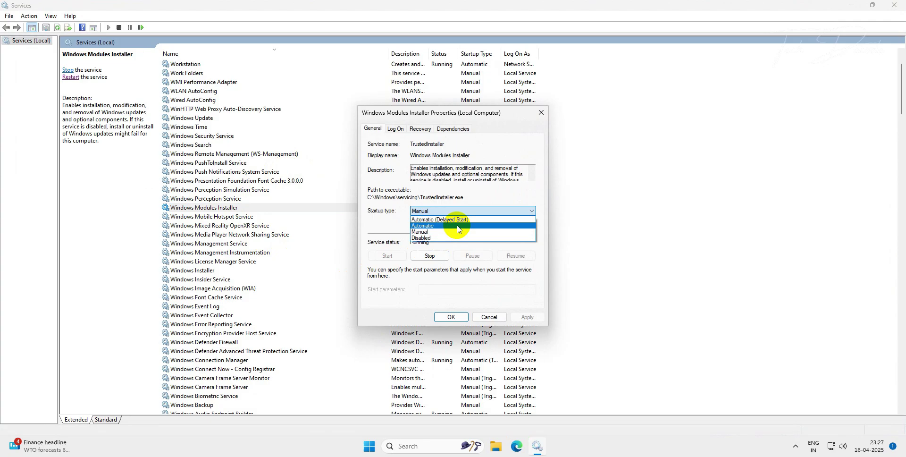
left_click(460, 226)
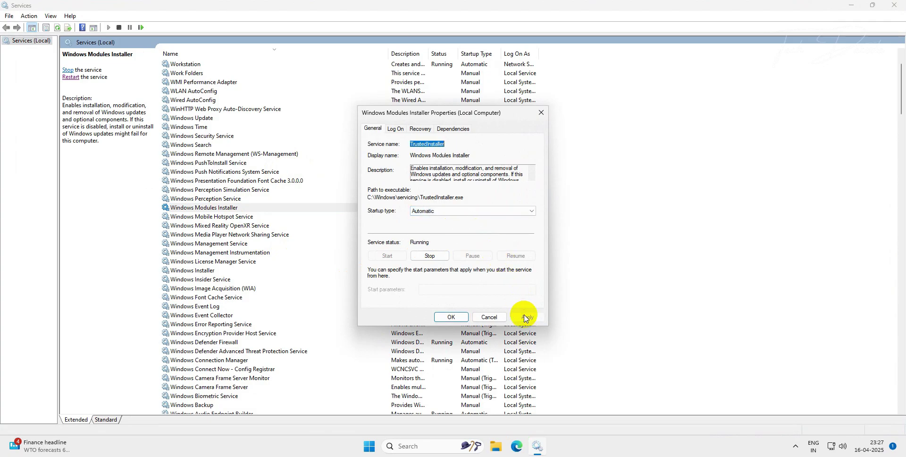
left_click(450, 317)
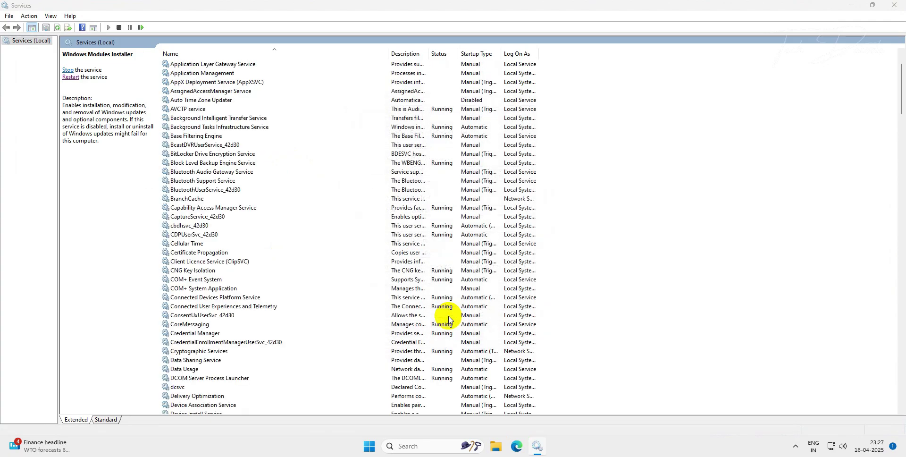
left_click(67, 78)
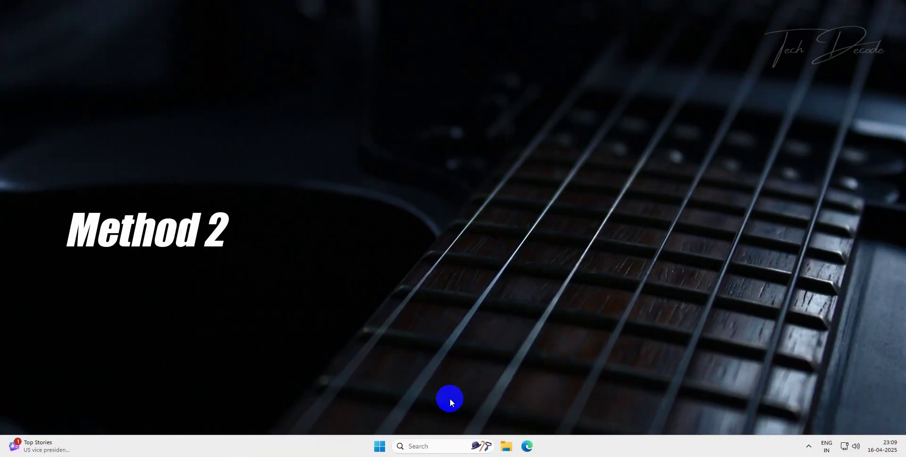
Search 'cmd' and run Command Prompt as administrator, accepting the UAC prompt.
left_click(438, 444)
type("cmd")
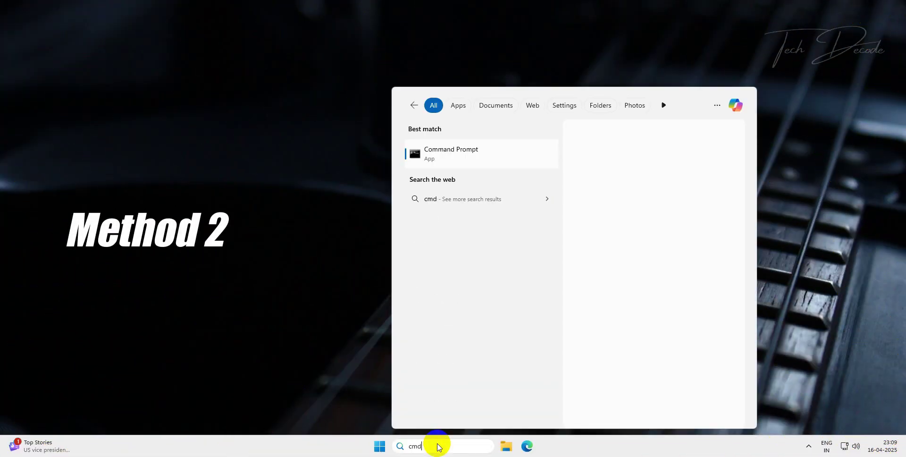
right_click(476, 154)
left_click(526, 163)
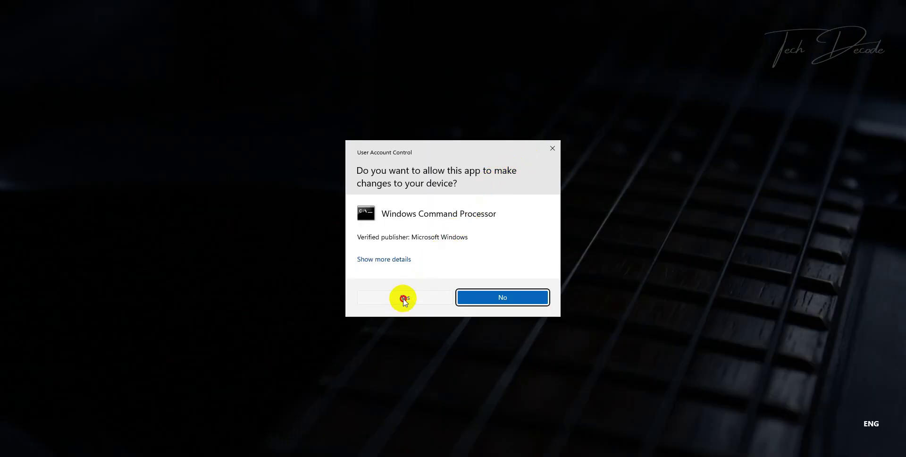
left_click(404, 297)
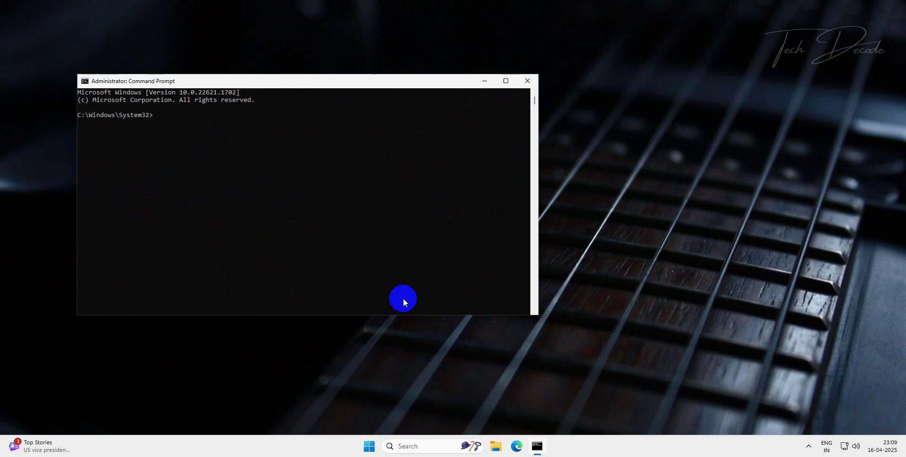
Run sfc /scannow and highlight the result line reporting repaired corrupt files.
type("sfc /scannow")
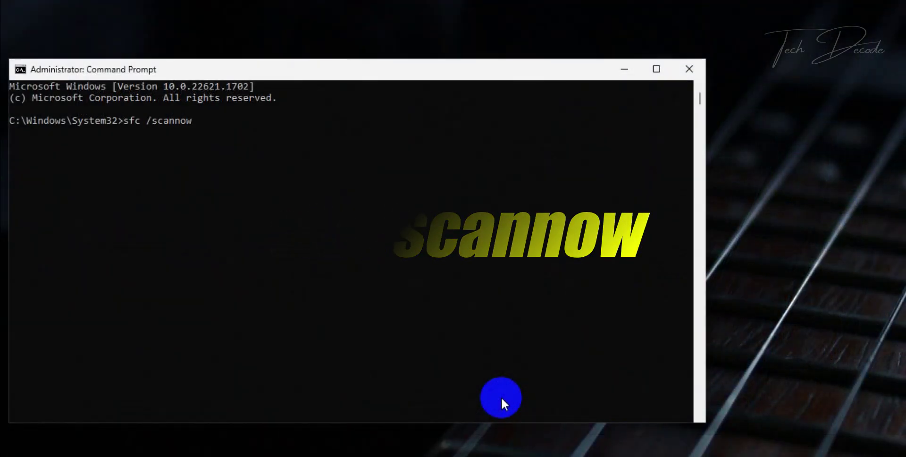
key("Return")
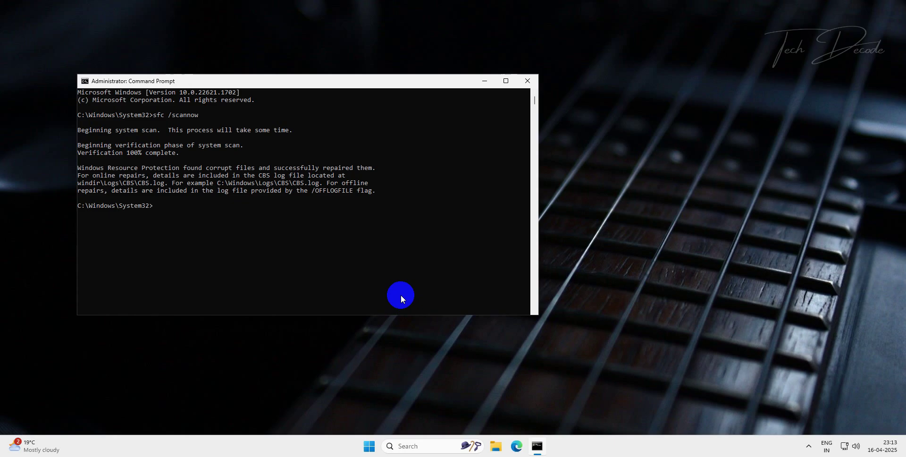
left_click_drag(382, 169, 70, 169)
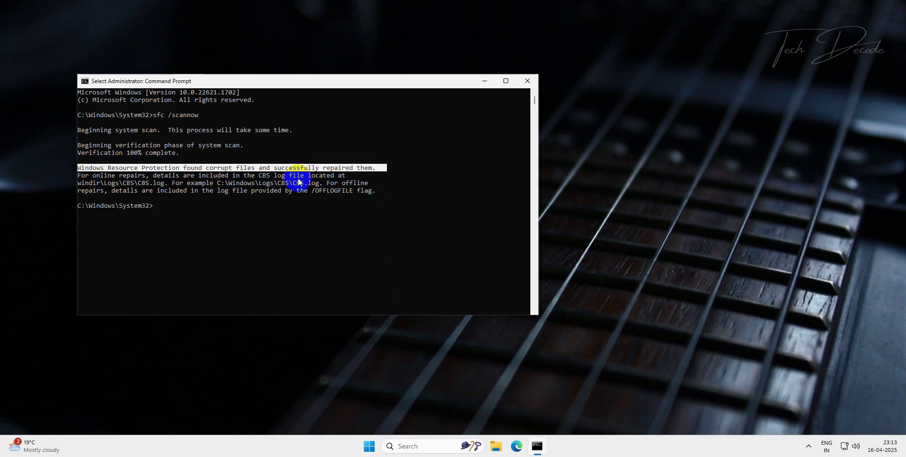
Close Command Prompt and restart the PC from the Start button's context menu.
left_click(528, 82)
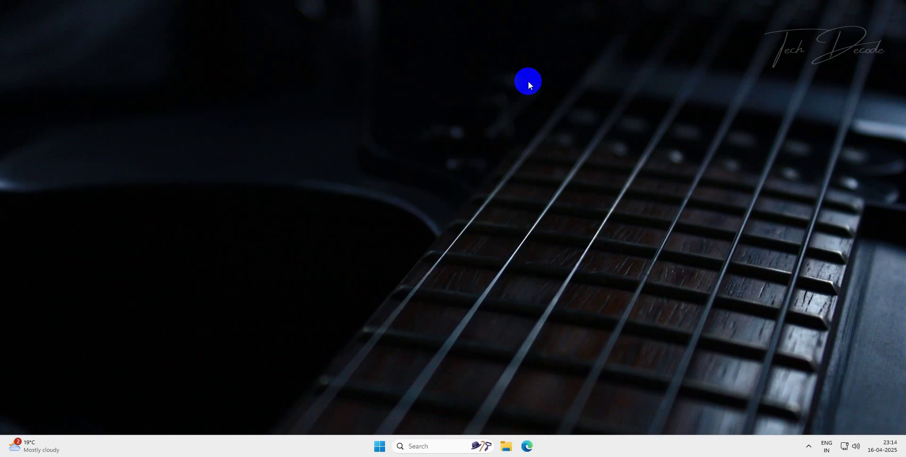
right_click(381, 451)
left_click(385, 404)
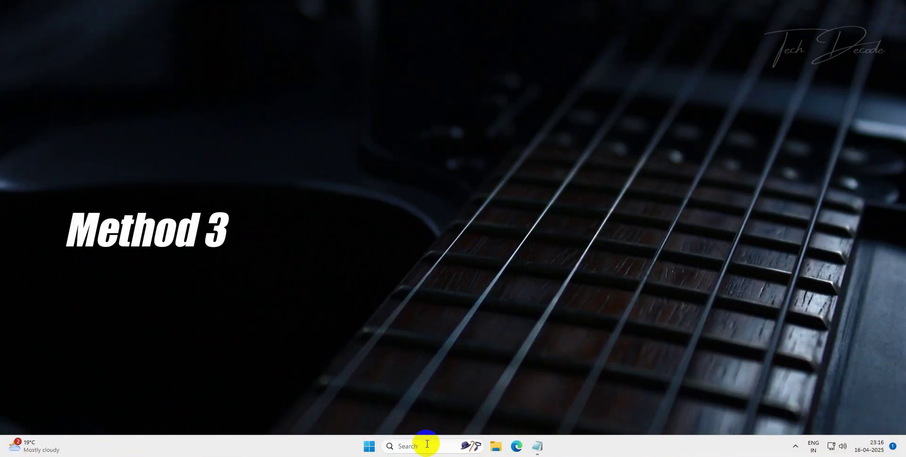
Search 'cmd' and bring up Command Prompt's options to run it as administrator.
left_click(427, 446)
type("cmd")
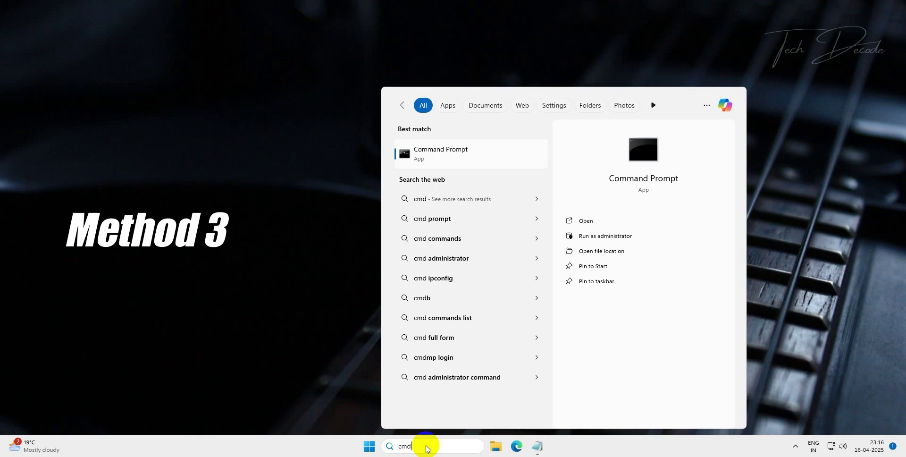
right_click(442, 157)
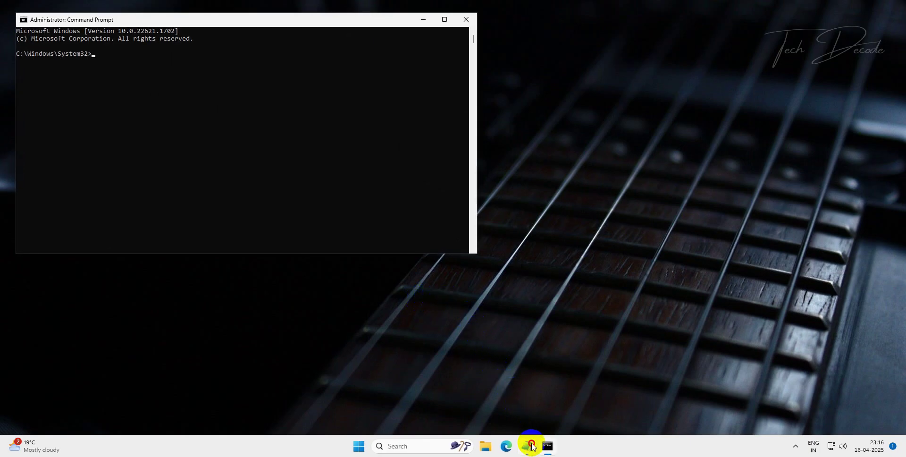
Copy the StoreDirty reg delete command from Commands.txt, run it, and confirm with Yes.
left_click(531, 445)
left_click(464, 132)
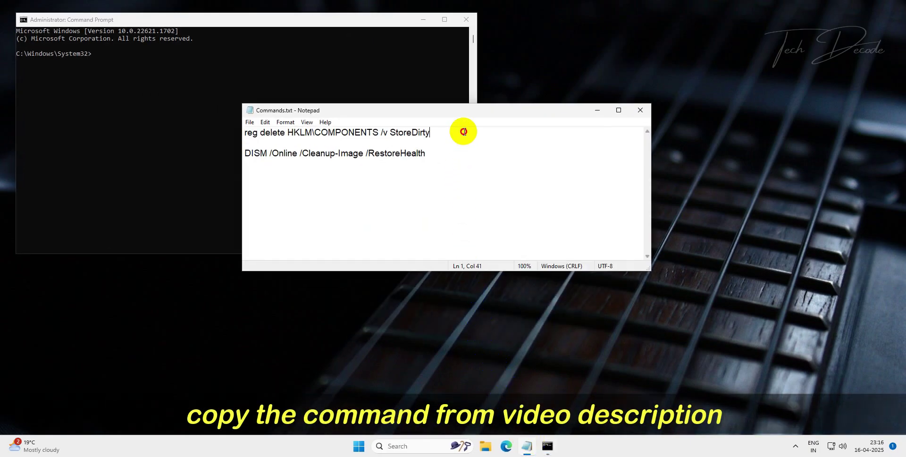
left_click_drag(464, 132, 243, 132)
right_click(303, 132)
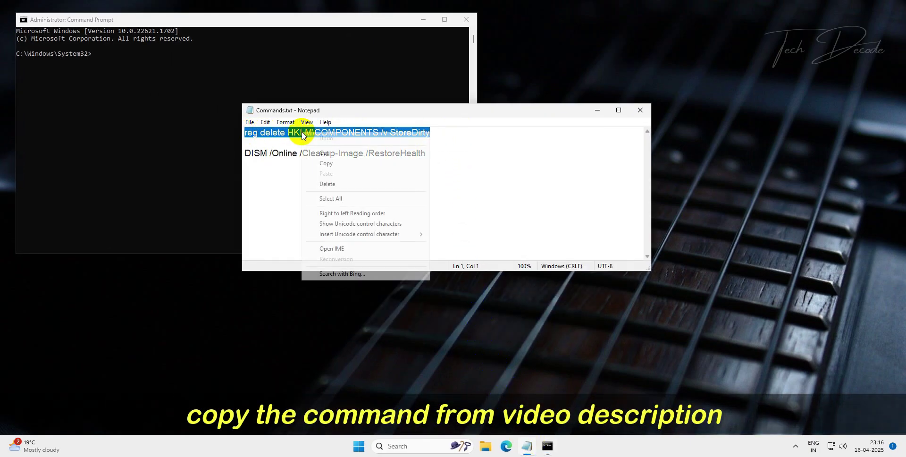
left_click(327, 164)
right_click(194, 118)
right_click(239, 114)
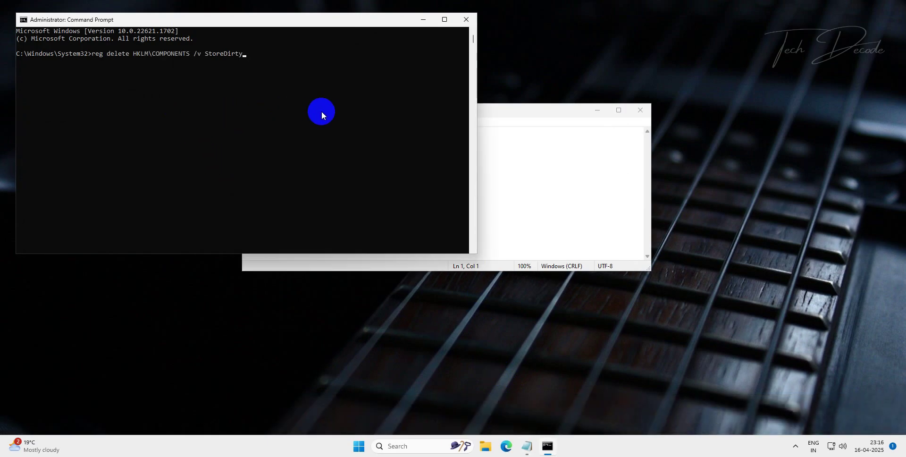
key("Return")
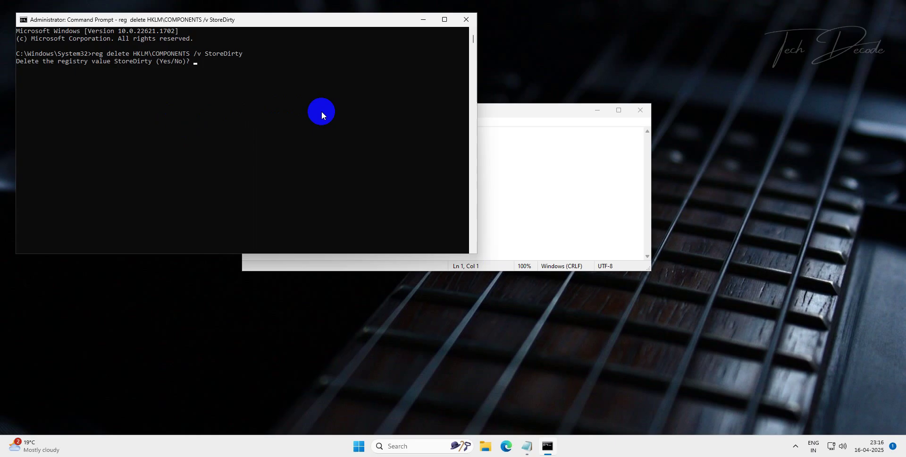
type("Yes")
key("Return")
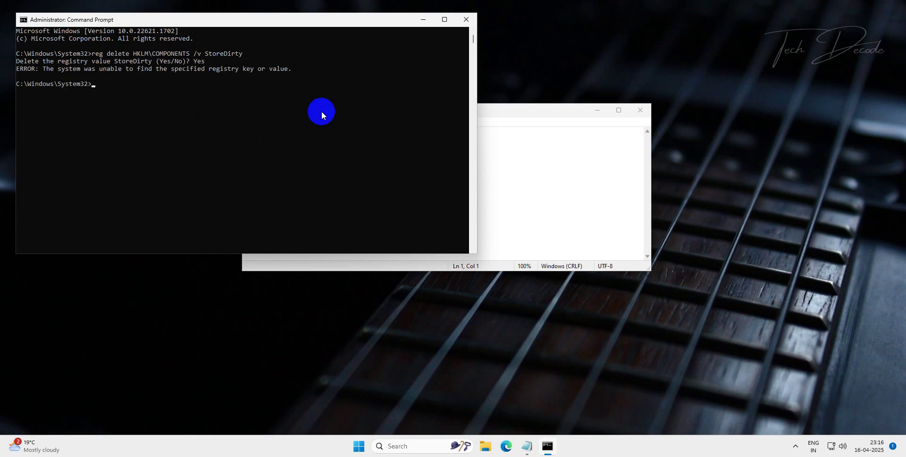
left_click_drag(313, 70, 16, 70)
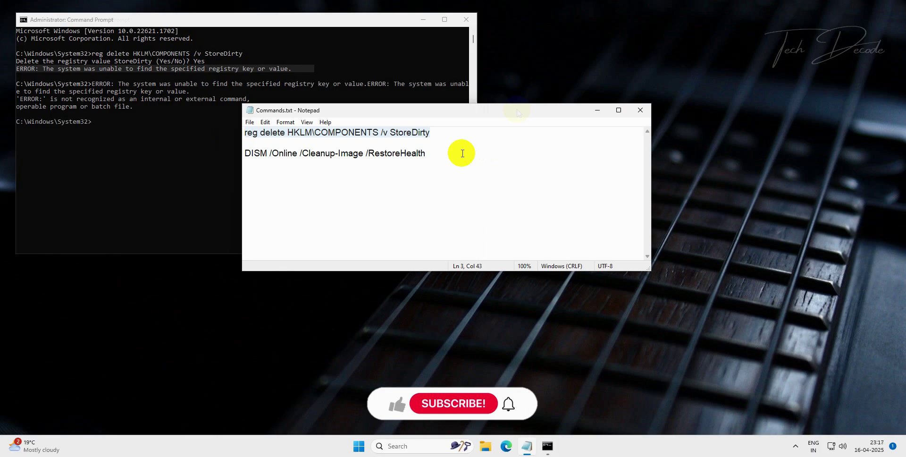
Copy the DISM /Online /Cleanup-Image /RestoreHealth command from the notes and run it.
left_click_drag(462, 152, 228, 154)
right_click(325, 163)
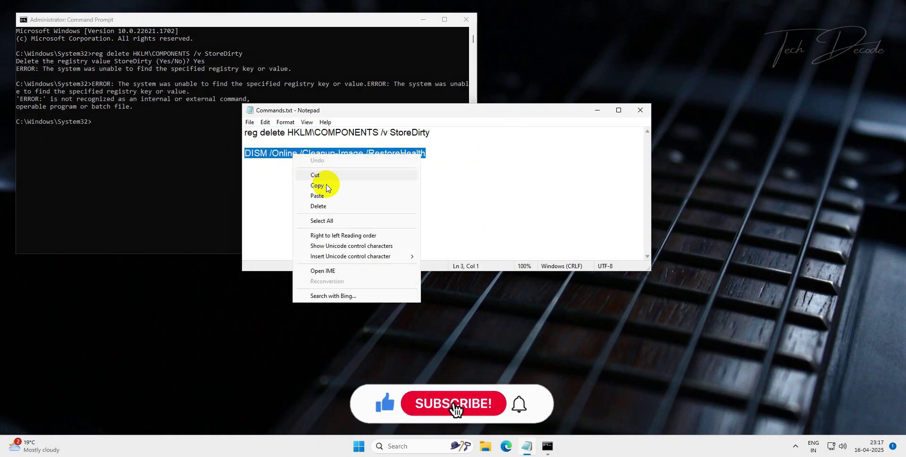
left_click(327, 185)
right_click(162, 183)
right_click(162, 182)
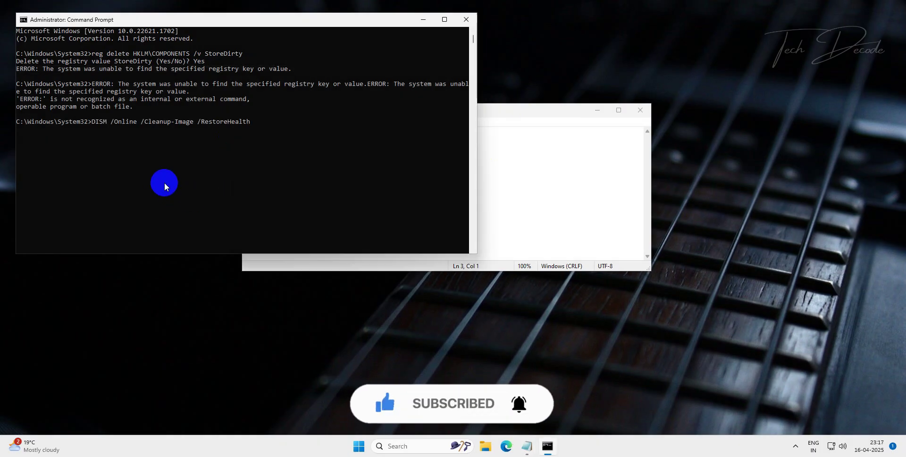
key("Return")
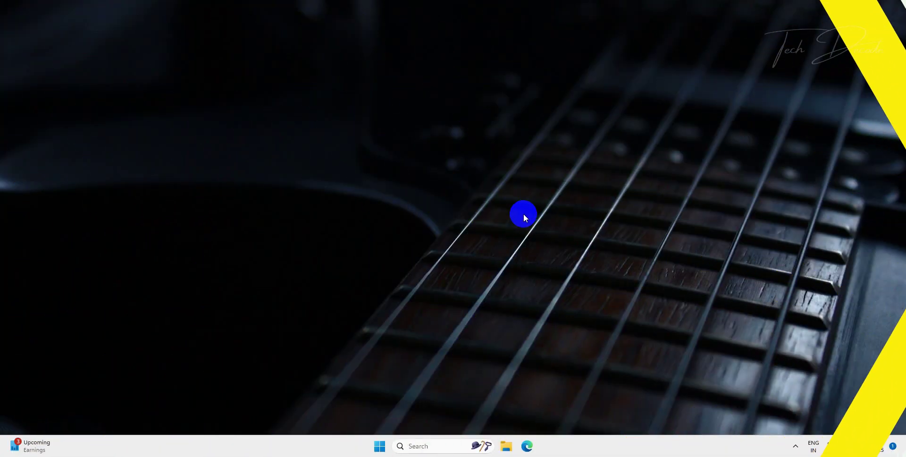
Open the Group Policy Editor via a 'gpedit' search, maximized with a wider tree pane.
left_click(418, 444)
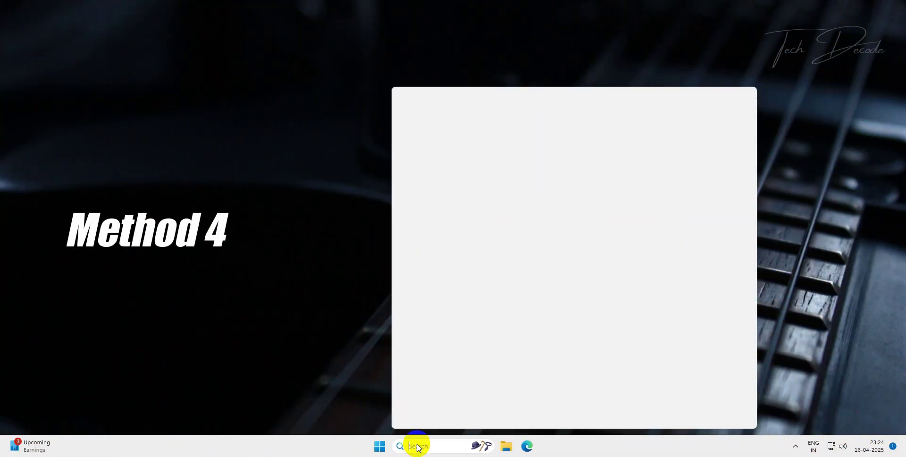
type("gpedit")
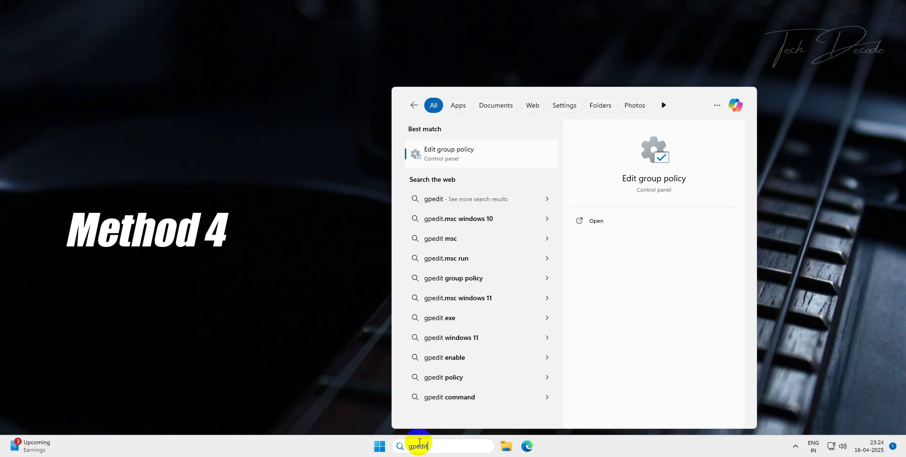
left_click(489, 162)
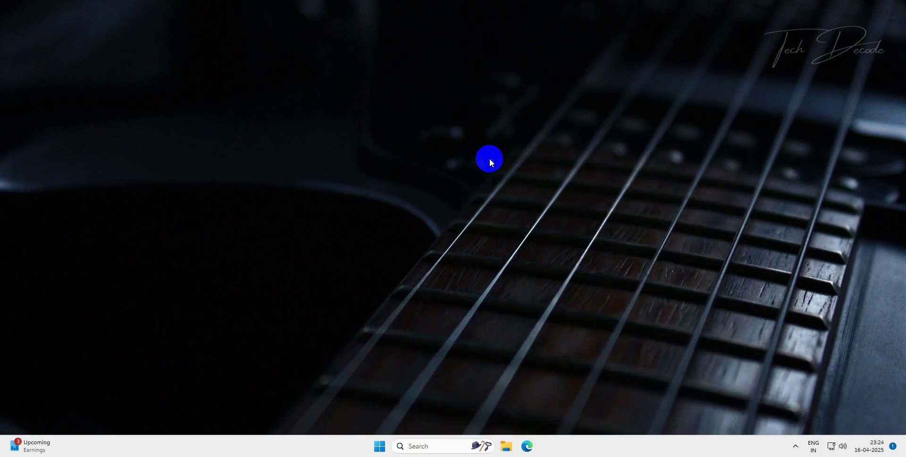
left_click(397, 80)
left_click_drag(75, 142, 215, 141)
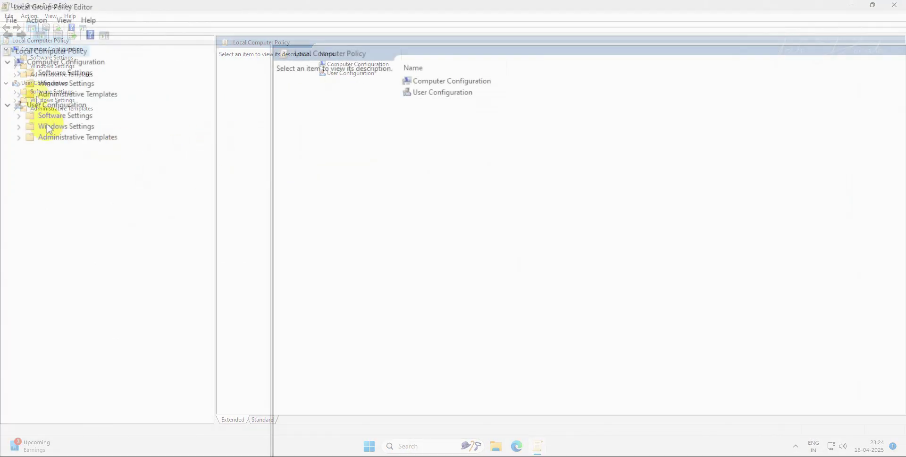
Navigate to User Configuration > Administrative Templates > Control Panel > Programs.
left_click(45, 83)
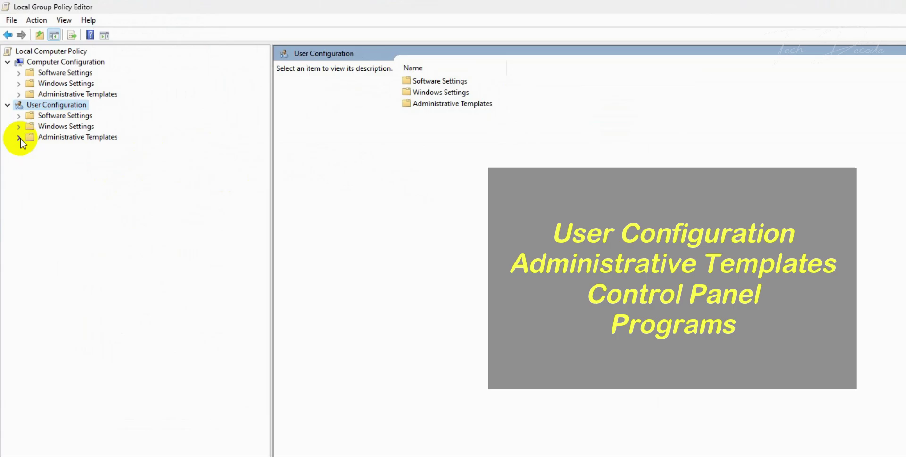
left_click(19, 137)
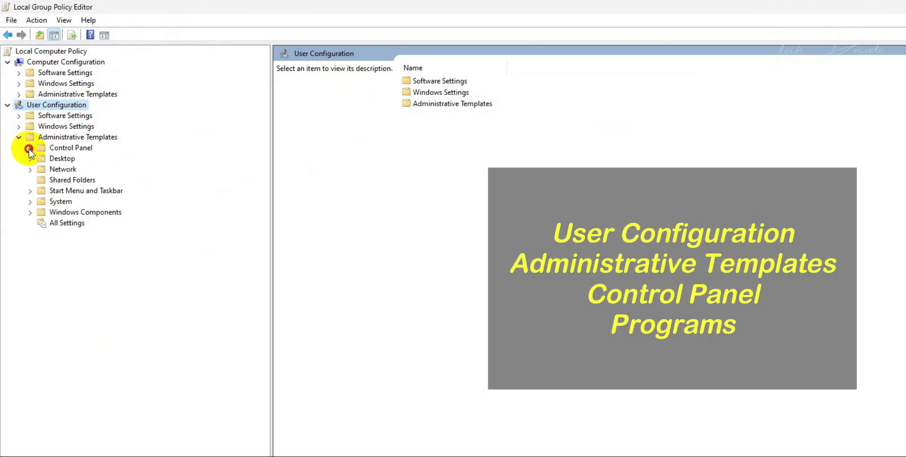
left_click(30, 148)
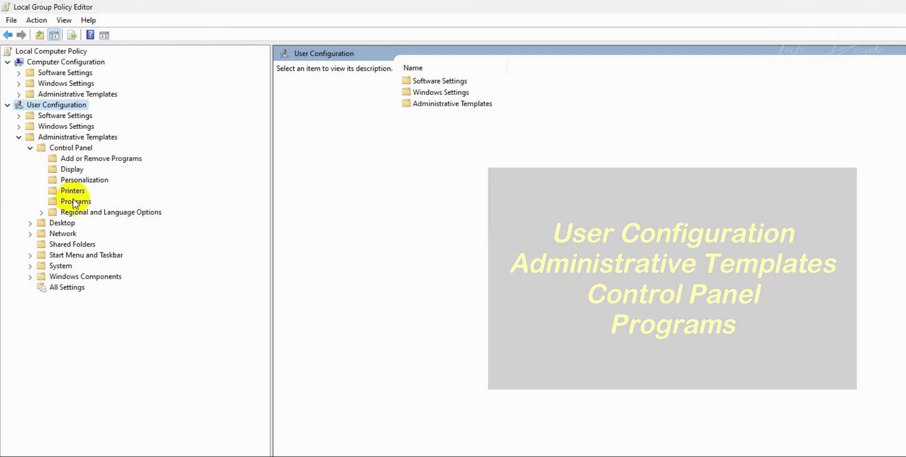
left_click(75, 201)
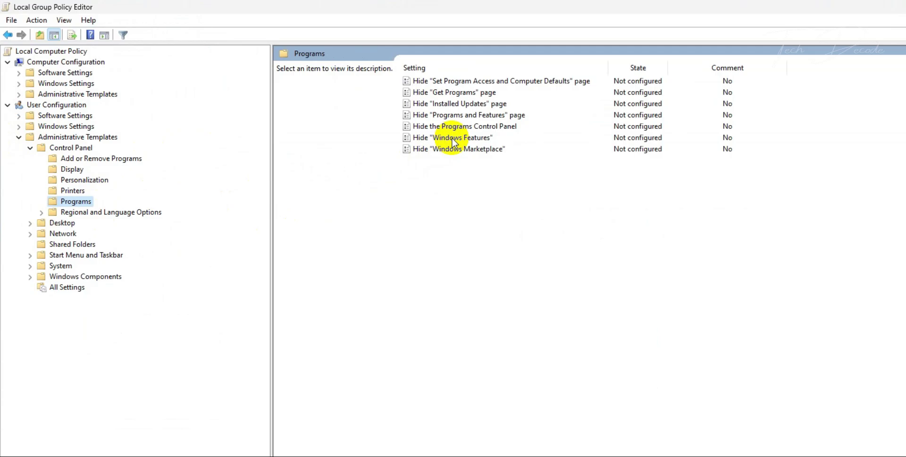
Set the Hide "Windows Features" policy to Disabled and apply it.
left_click(499, 138)
double_click(481, 141)
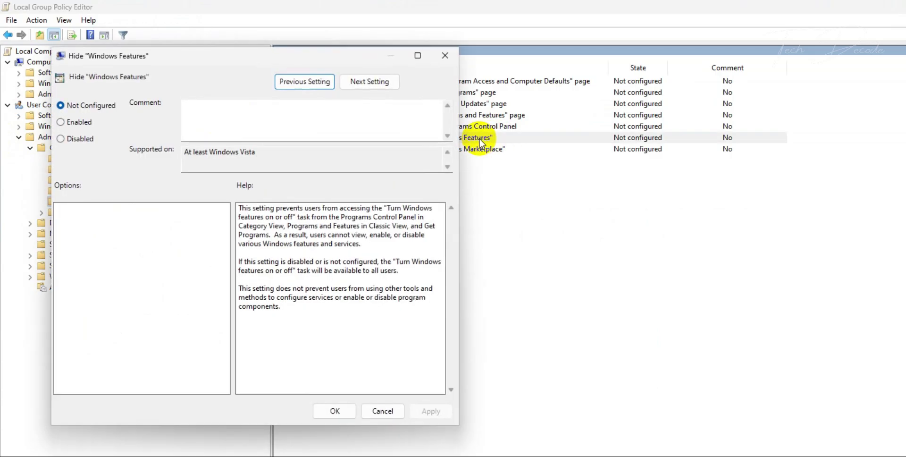
left_click(78, 141)
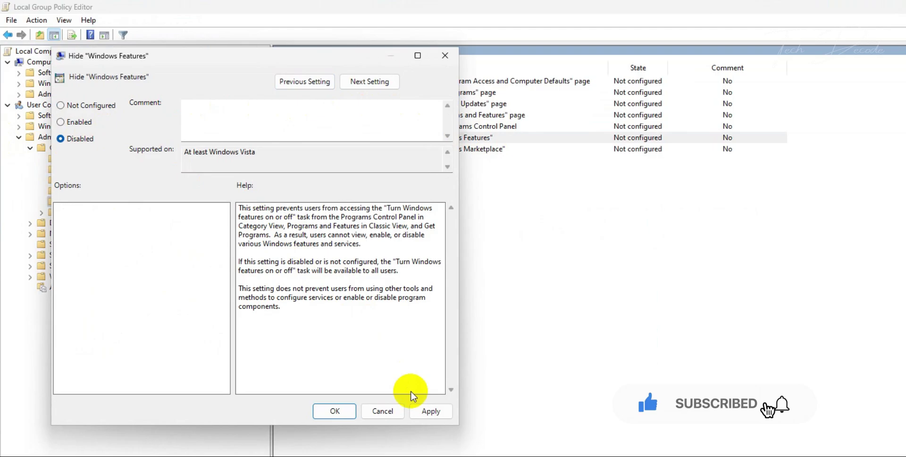
left_click(431, 411)
left_click(336, 412)
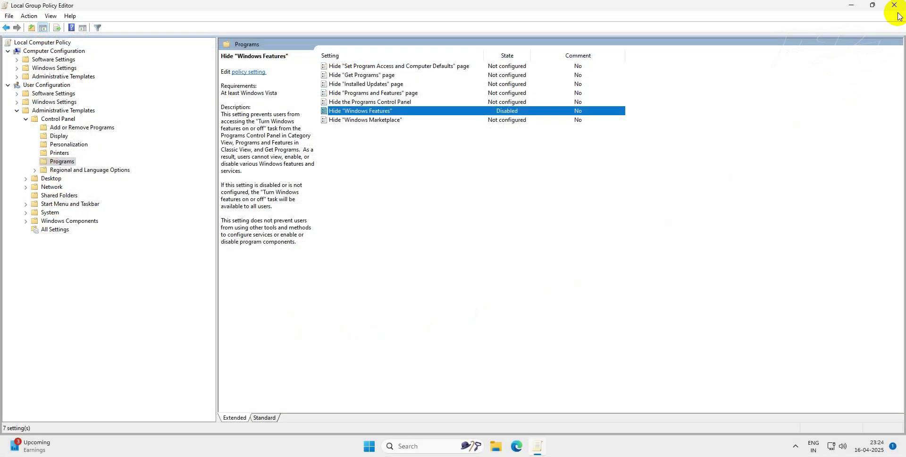
Close the Group Policy Editor and restart Windows from the Start button's context menu.
left_click(897, 12)
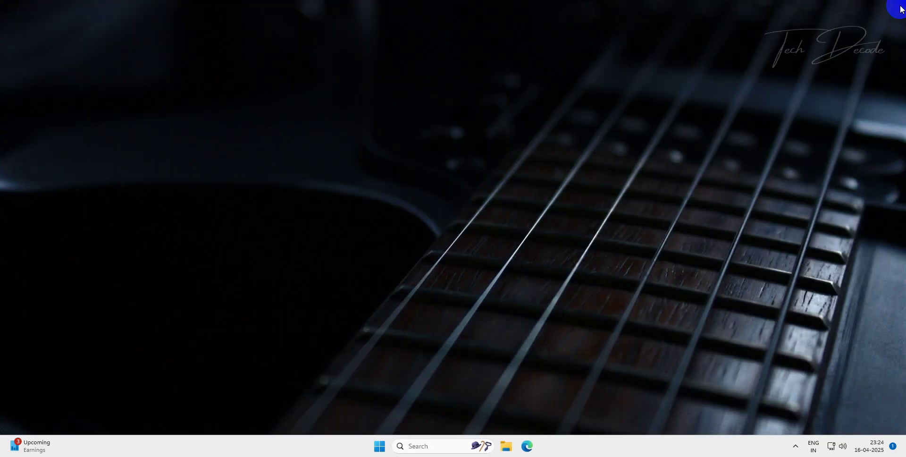
right_click(381, 446)
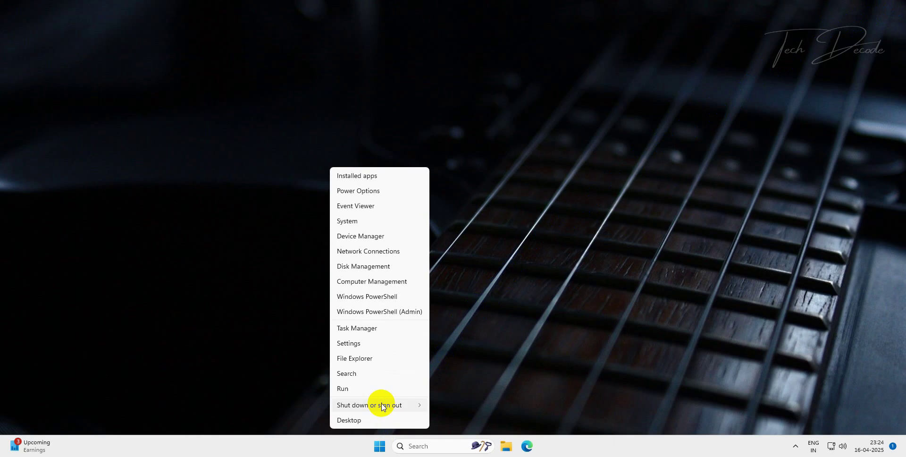
mouse_move(381, 405)
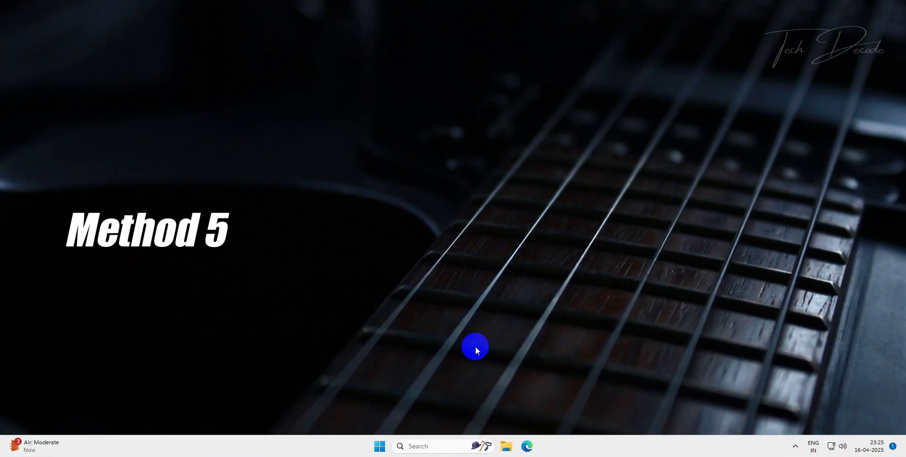
Search 'recovery', open the Recovery Control Panel page, and launch System Restore.
left_click(443, 447)
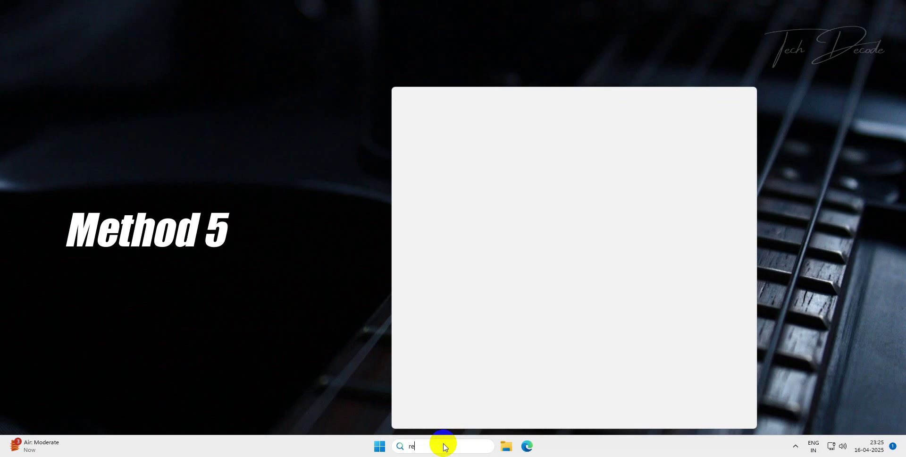
type("recovery")
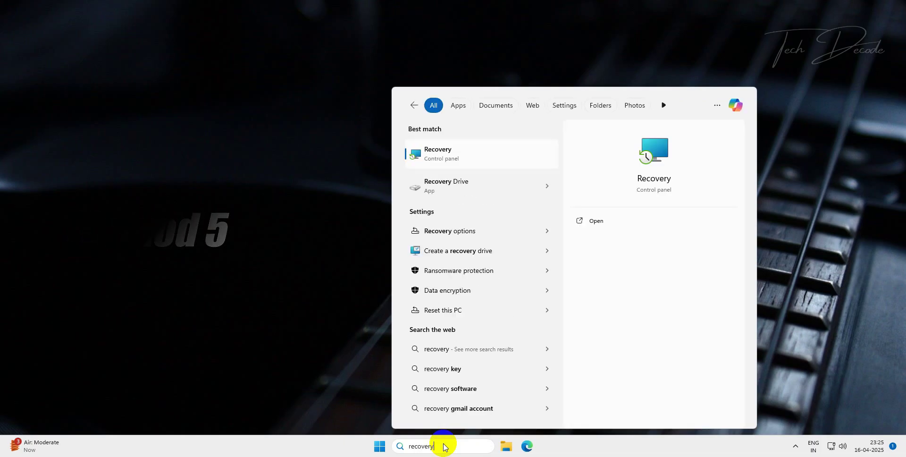
left_click(489, 166)
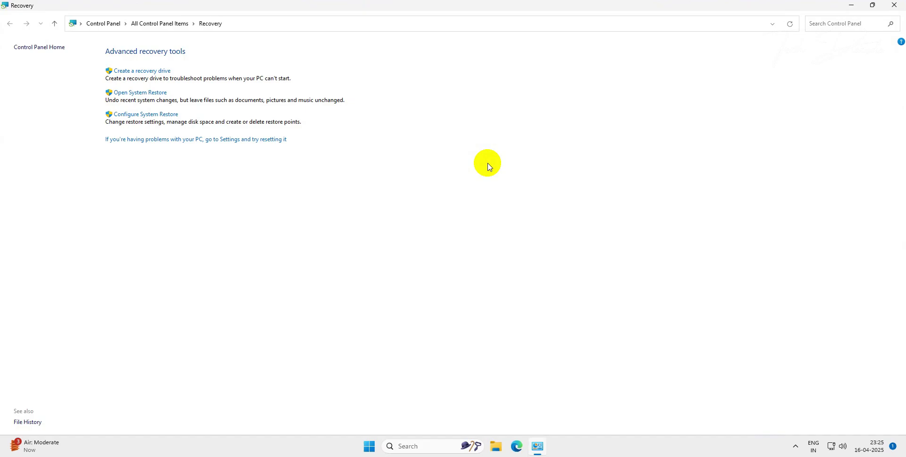
left_click(163, 93)
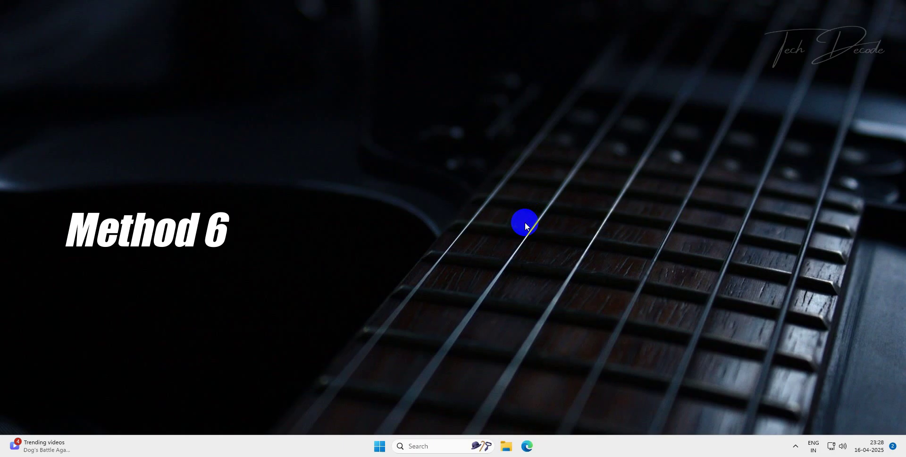
Launch Command Prompt as administrator from a 'cmd' search, maximize it, and begin typing 'net user'.
left_click(443, 445)
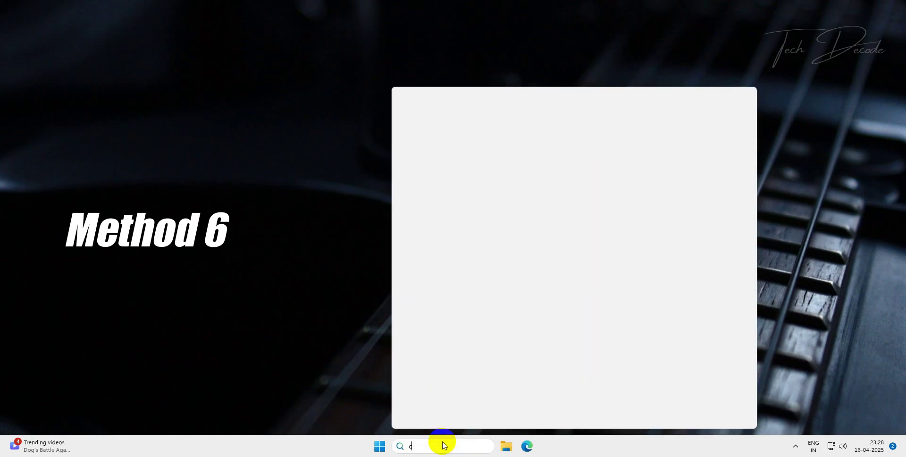
type("cmd")
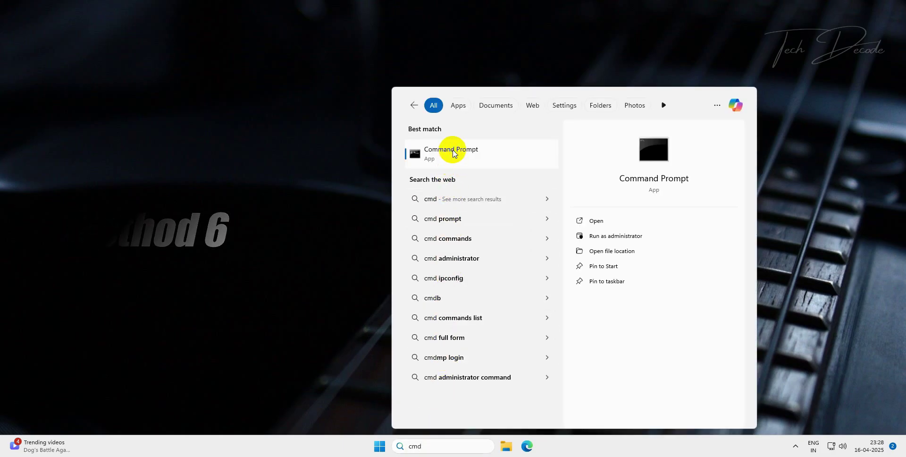
right_click(452, 160)
left_click(462, 161)
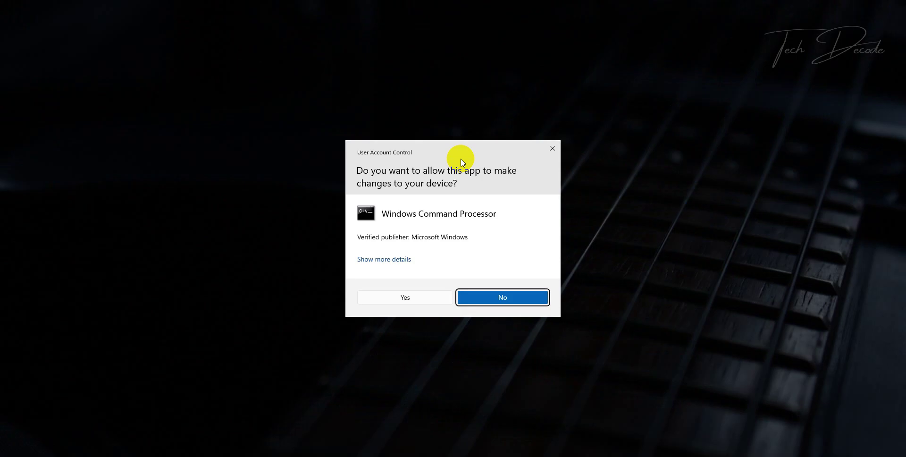
left_click(404, 298)
double_click(485, 59)
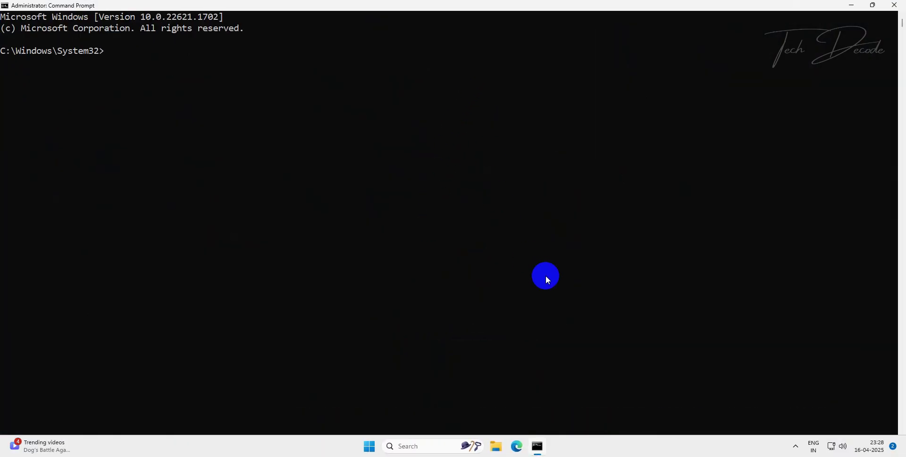
type("net user administrator /active:yes")
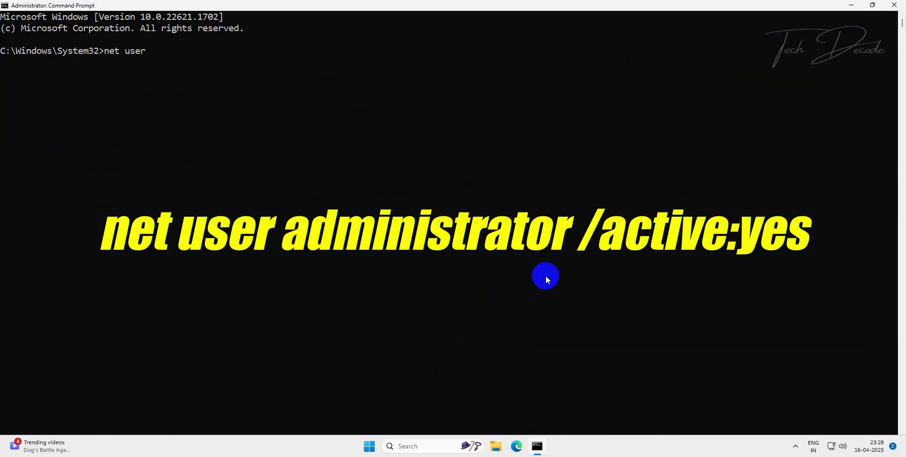
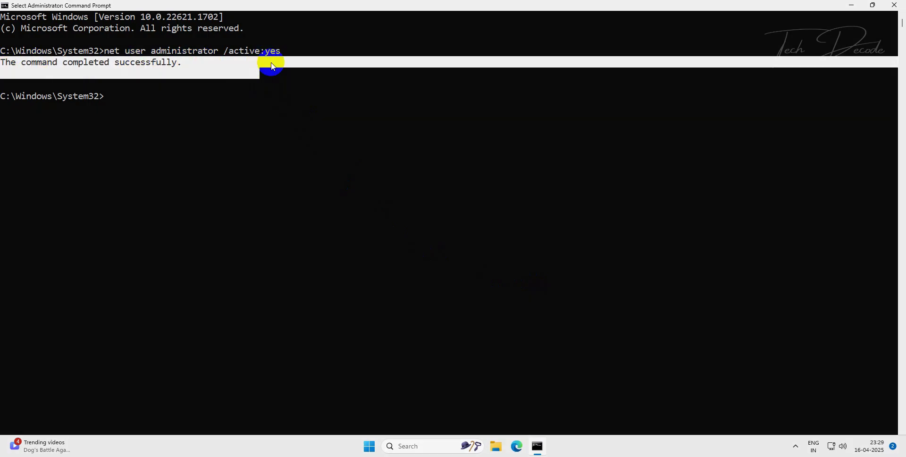
Close Command Prompt and sign out of Windows to the lock screen.
left_click(893, 5)
right_click(377, 444)
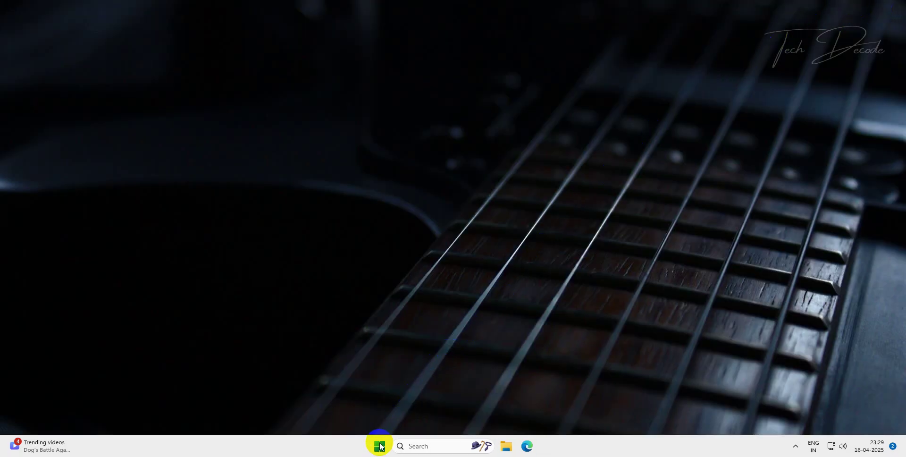
mouse_move(382, 404)
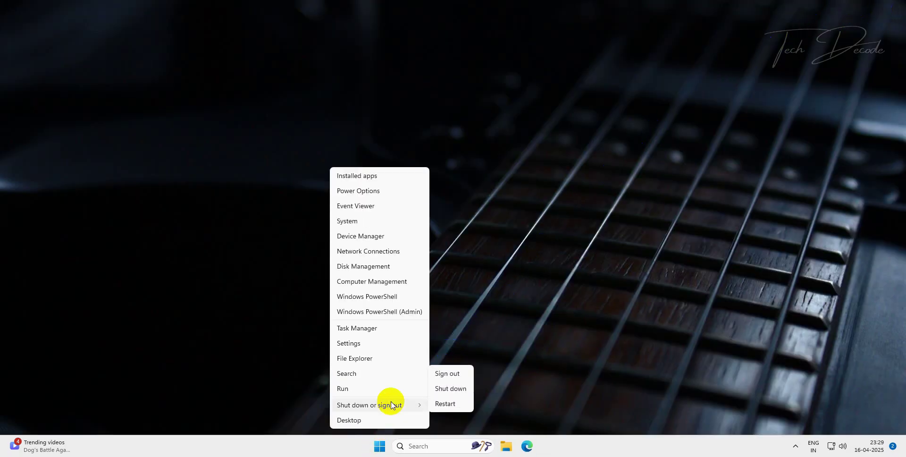
left_click(448, 373)
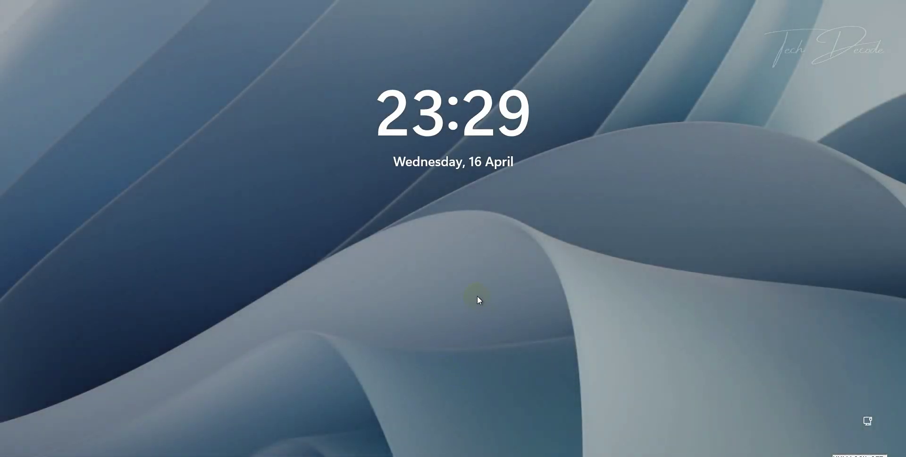
Sign in to the built-in Administrator account from the lock screen.
left_click(478, 298)
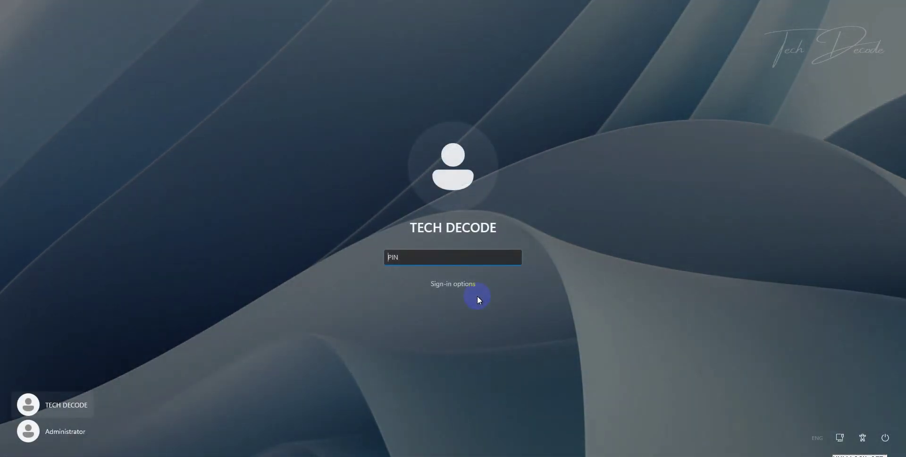
left_click(76, 436)
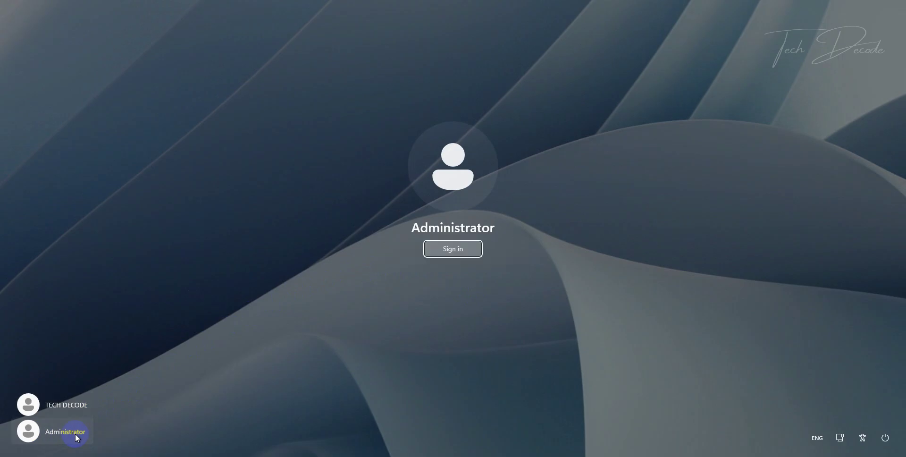
left_click(429, 253)
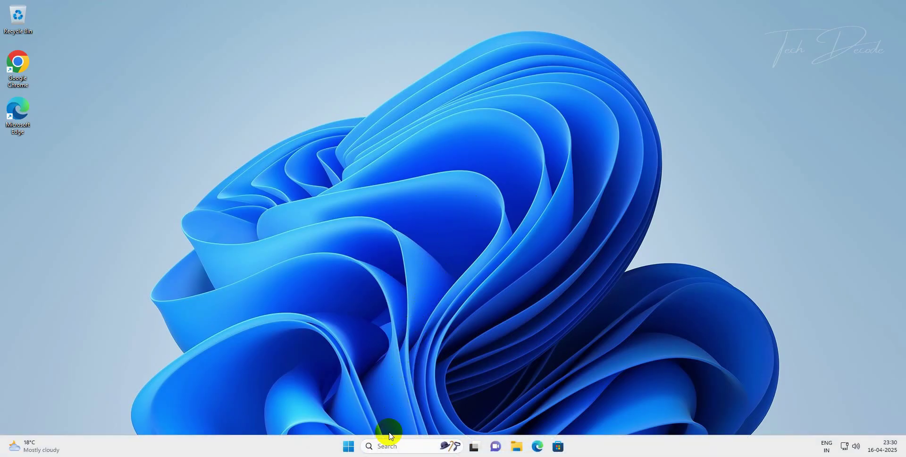
Search 'control' to launch Control Panel, then open Turn Windows features on or off under Programs.
left_click(386, 448)
type("control")
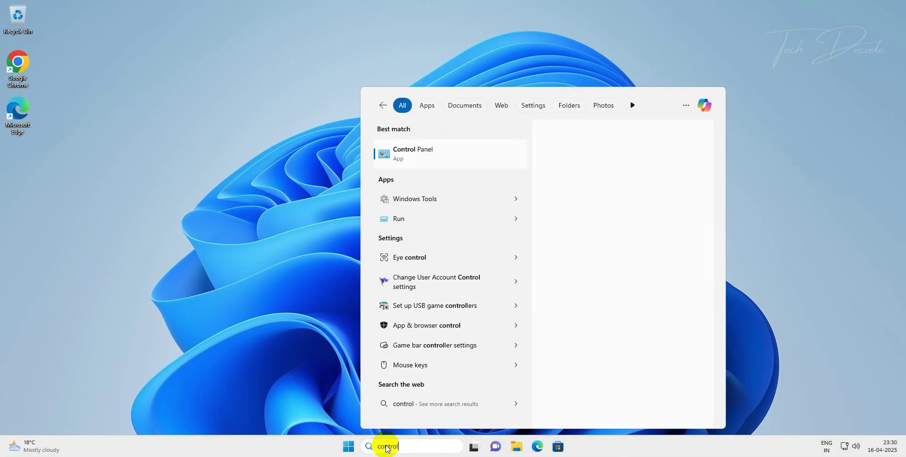
left_click(428, 154)
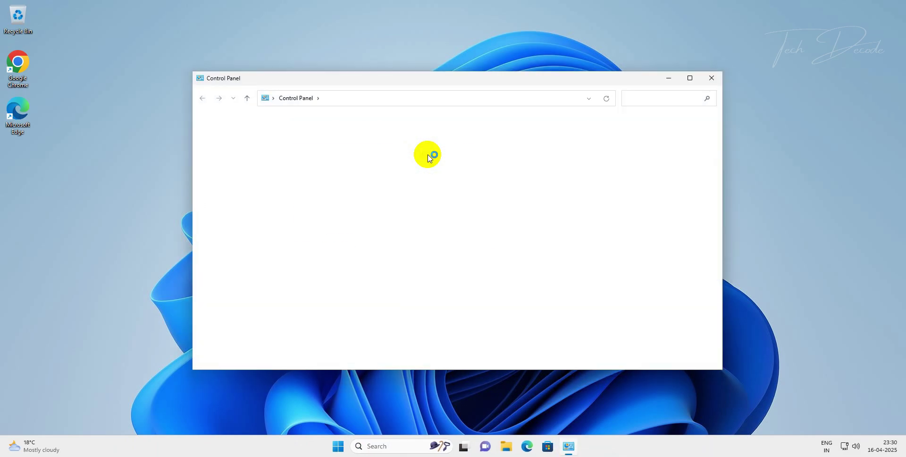
left_click(338, 245)
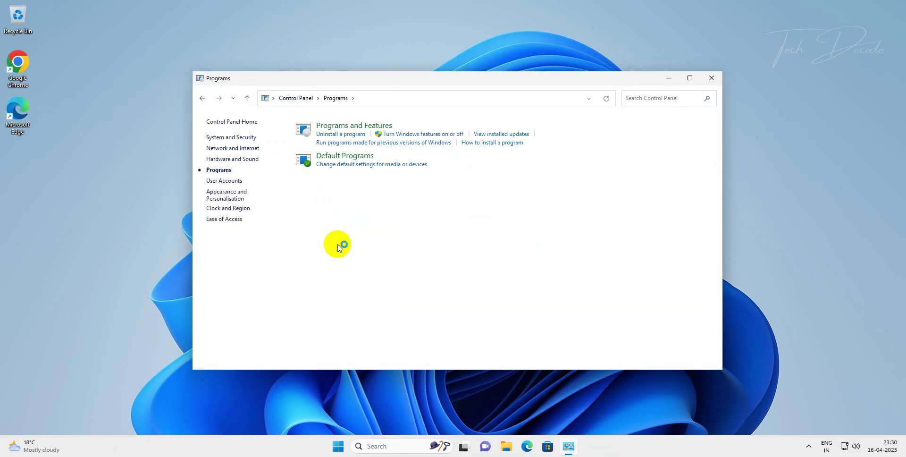
left_click(387, 135)
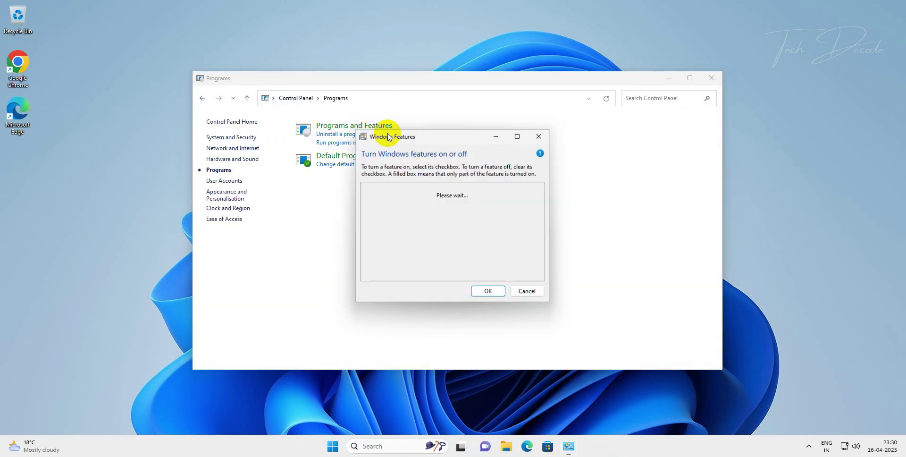